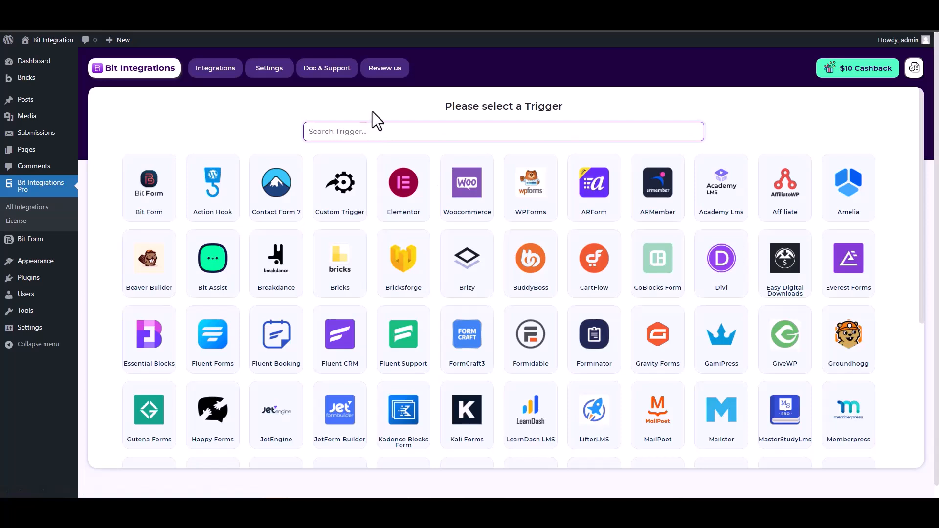
Pick Bricksforge as the trigger and start fetching so it waits for a form submission
text(br)
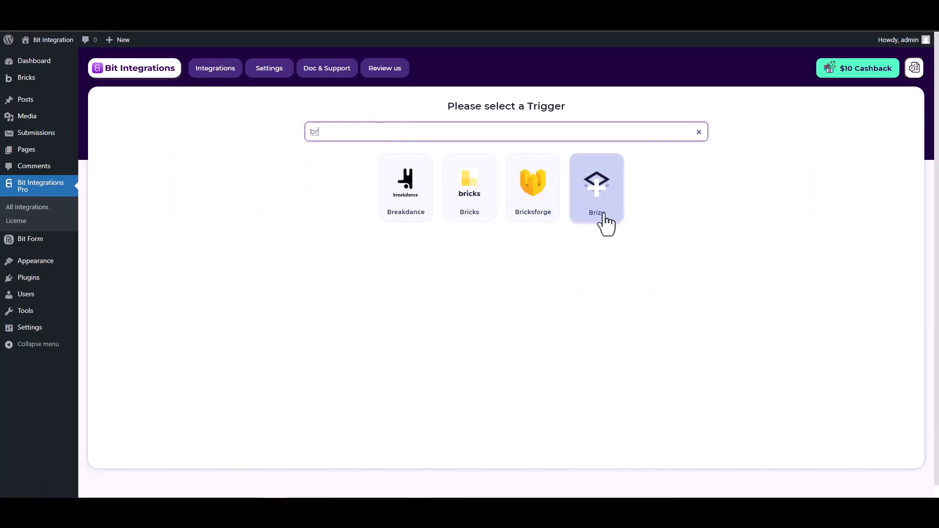
click(538, 209)
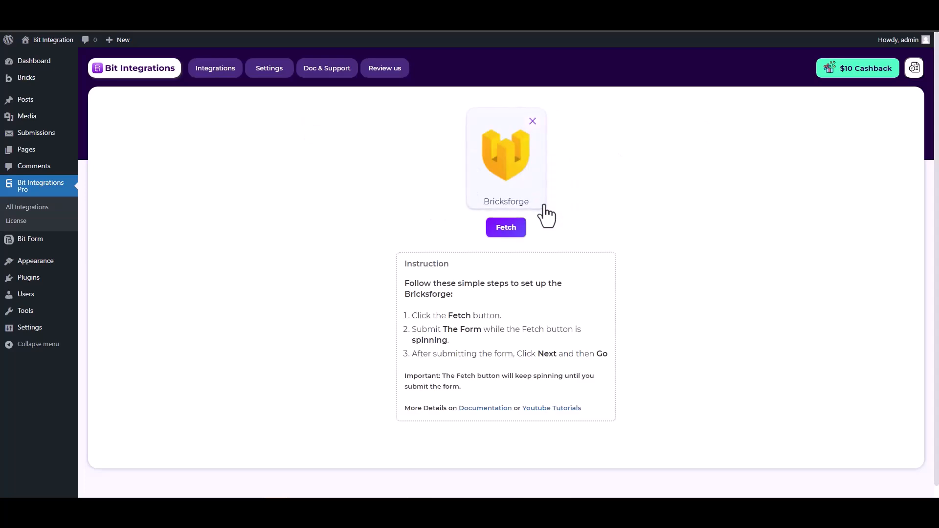
click(497, 230)
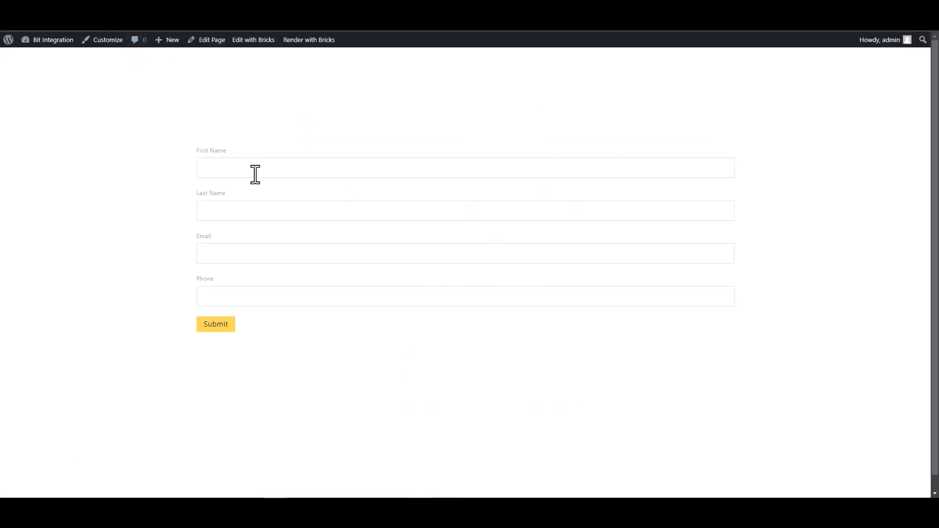
Fill the form with First Name 'test', Last Name 'test1', a test email and a corrected phone number
click(255, 174)
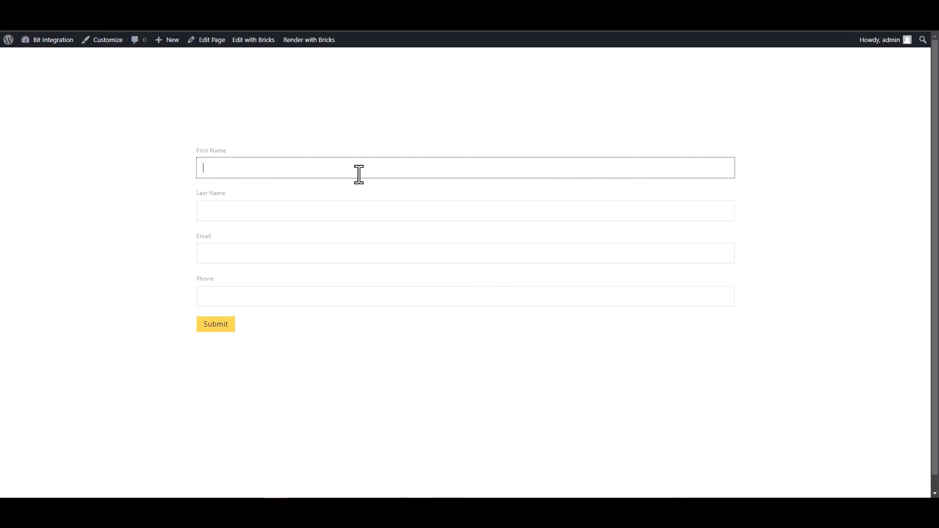
text(test)
click(543, 209)
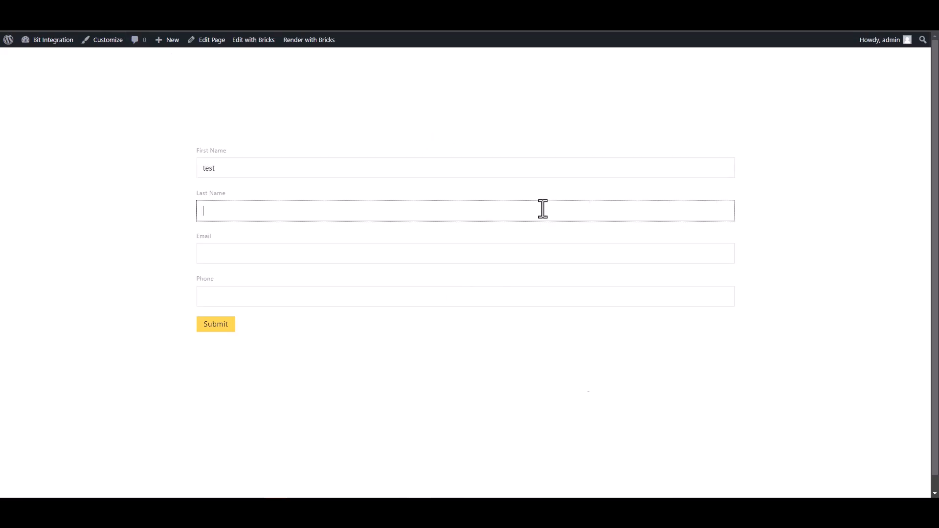
text(test1)
click(695, 266)
click(696, 257)
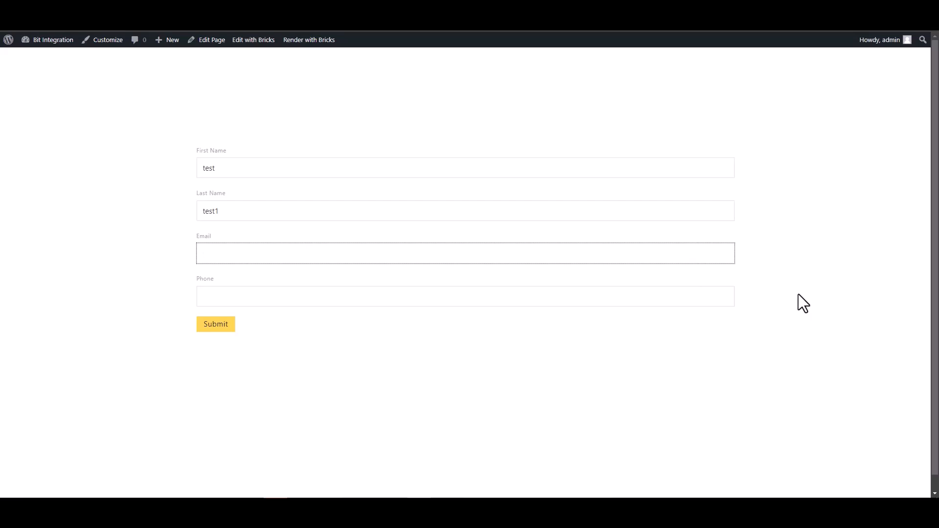
text(test@gmail.com)
click(651, 302)
text(1235)
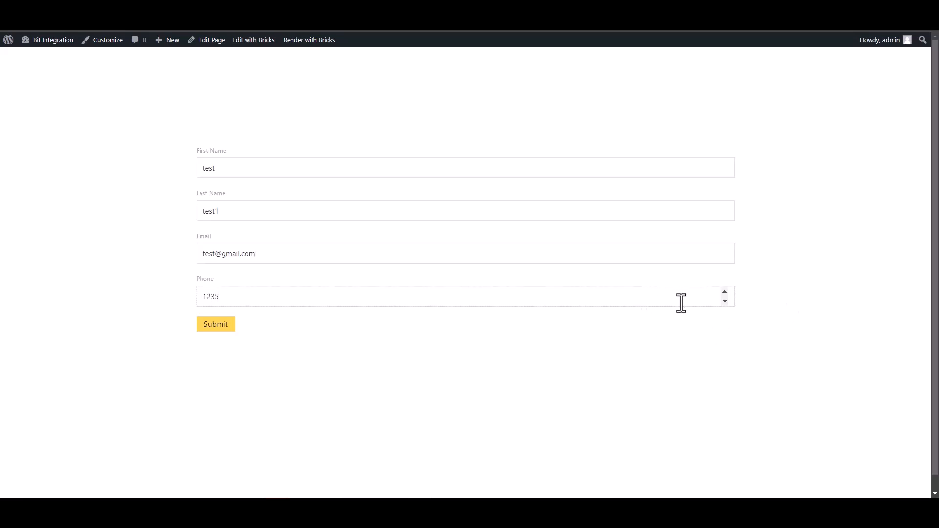
key(BackSpace)
text(456)
Submit the test form and check the message-sent confirmation
click(226, 326)
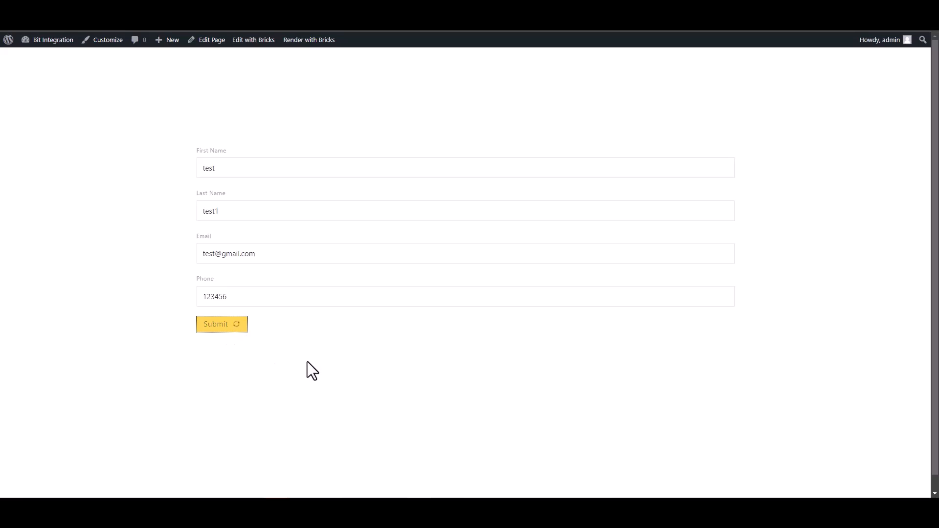
drag(258, 355, 438, 371)
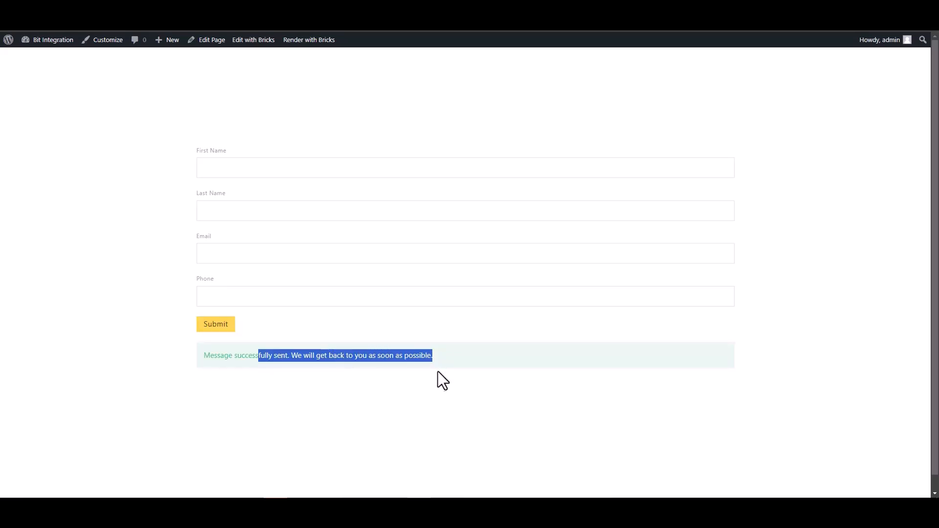
click(438, 372)
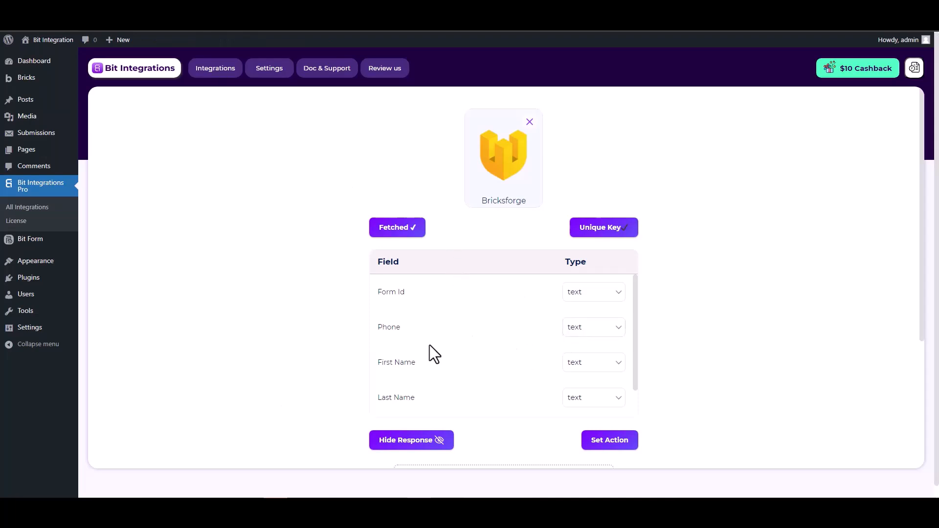
Review the fetched Bricksforge fields and select Groundhogg as the action
scroll(547, 338, down, 2)
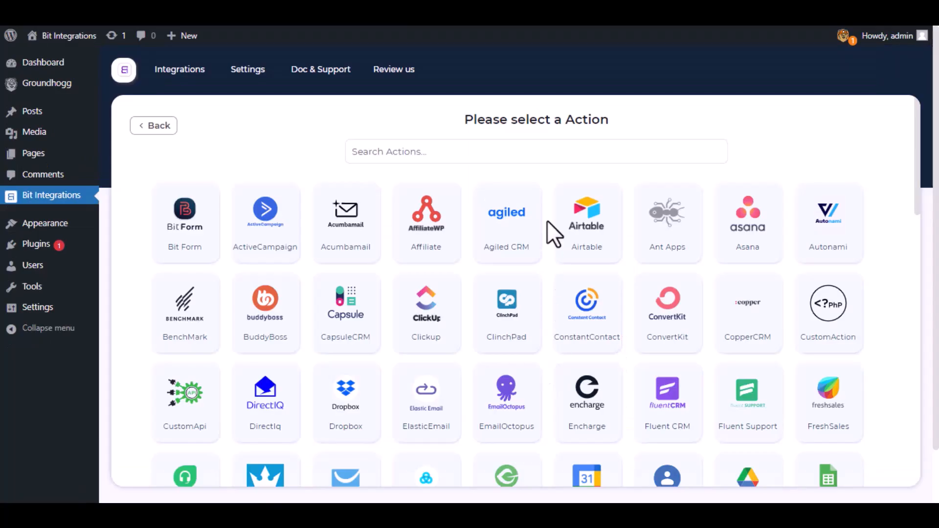
click(552, 152)
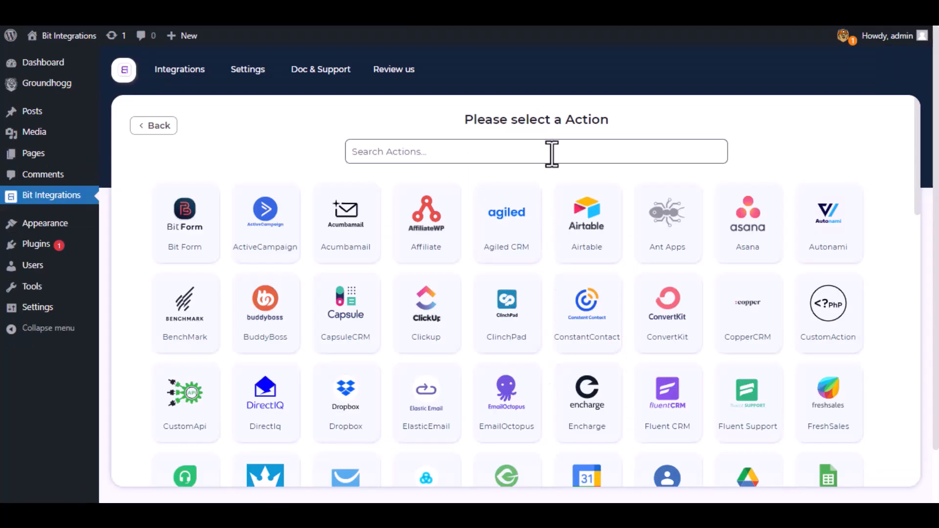
text(Gro)
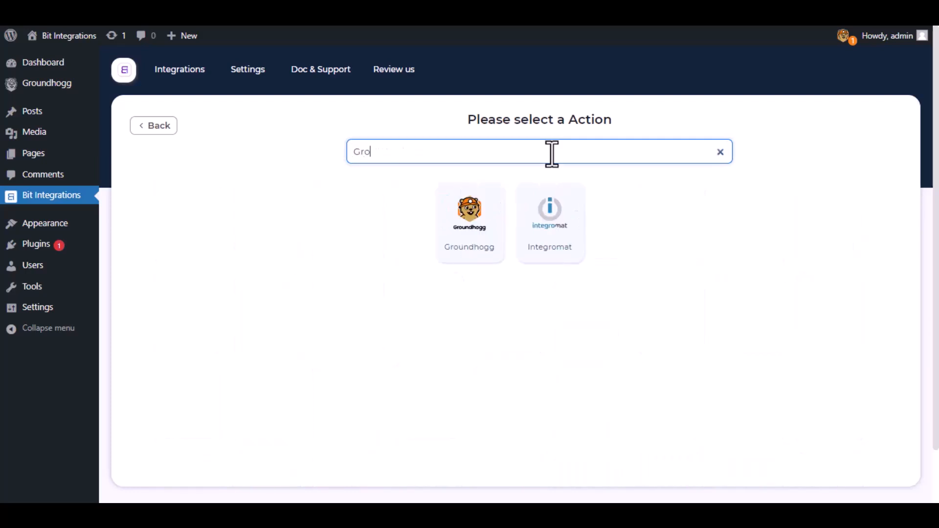
text(un)
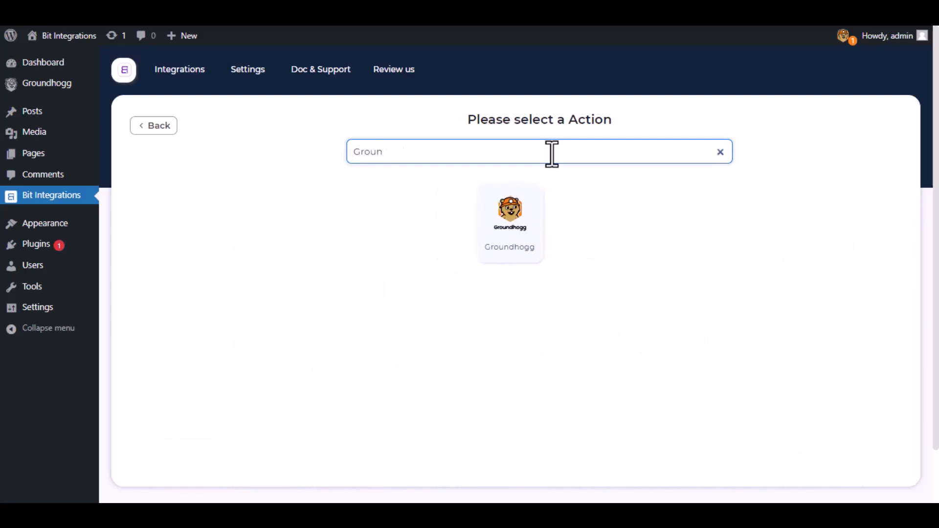
click(518, 243)
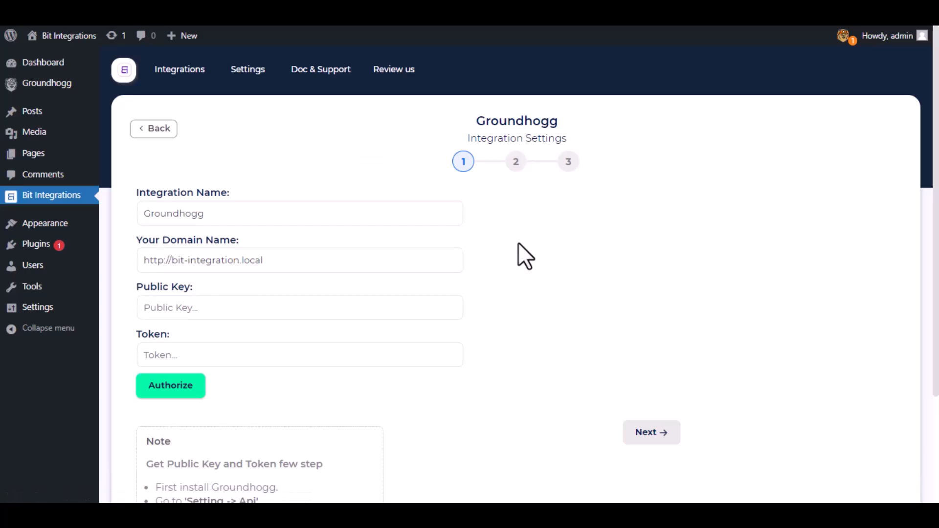
Check the Integration Name 'Groundhogg' and read the key-and-token note, then return to the Groundhogg welcome page
drag(220, 213, 131, 215)
click(129, 217)
scroll(134, 295, down, 3)
drag(143, 325, 298, 378)
click(297, 377)
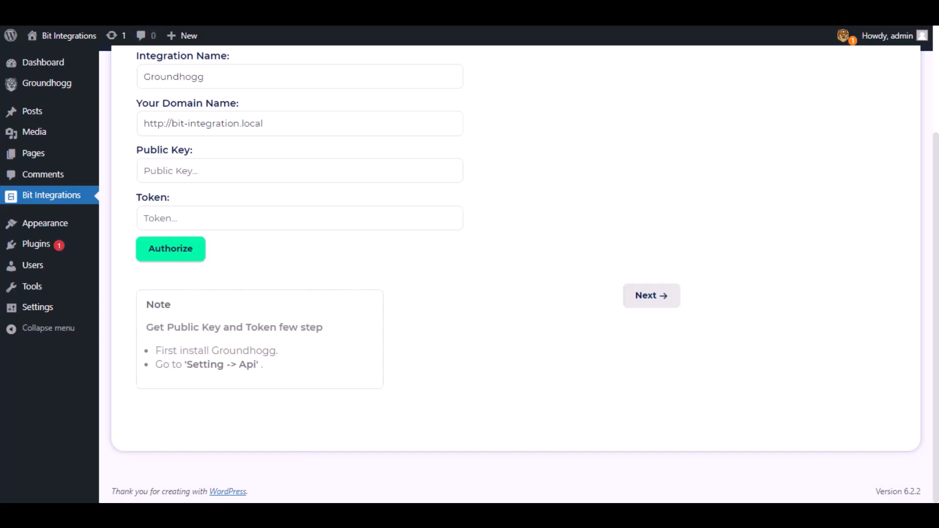
click(122, 10)
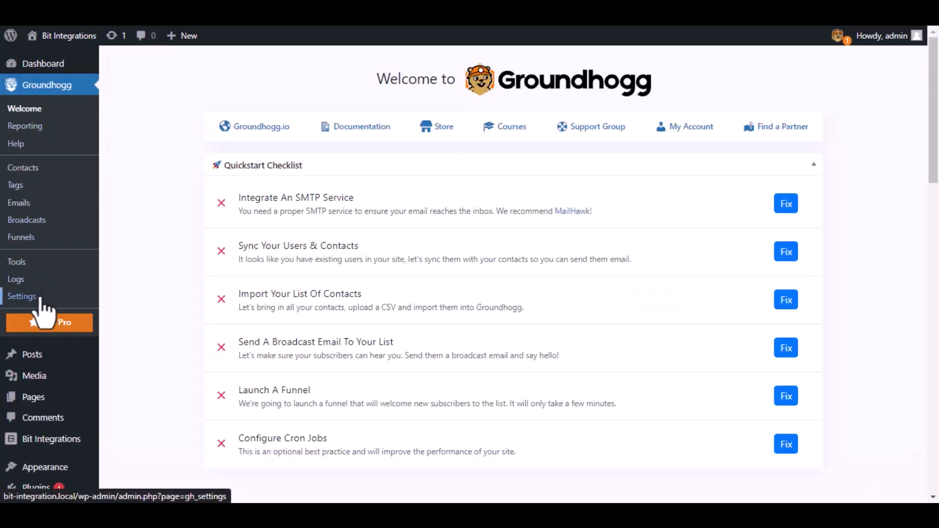
Generate a new Groundhogg API key for the admin user and copy its public key
click(40, 299)
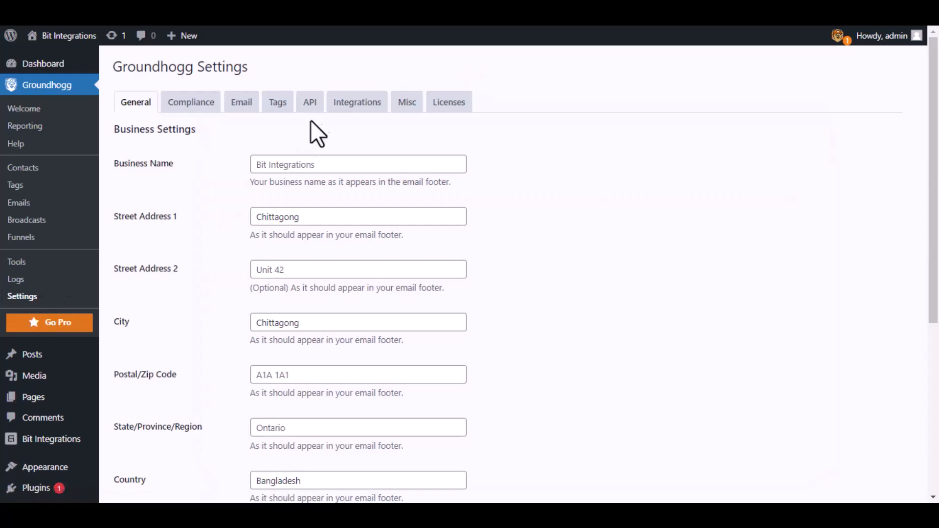
click(312, 102)
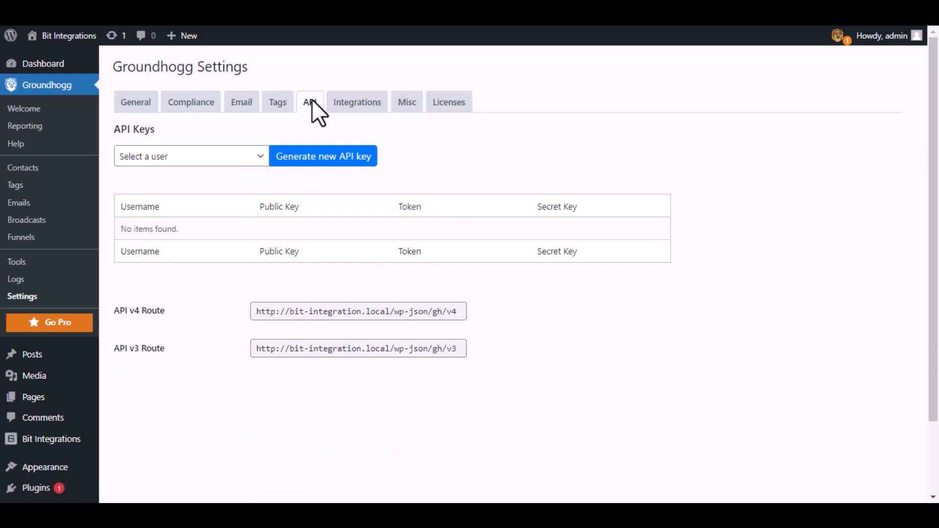
click(251, 158)
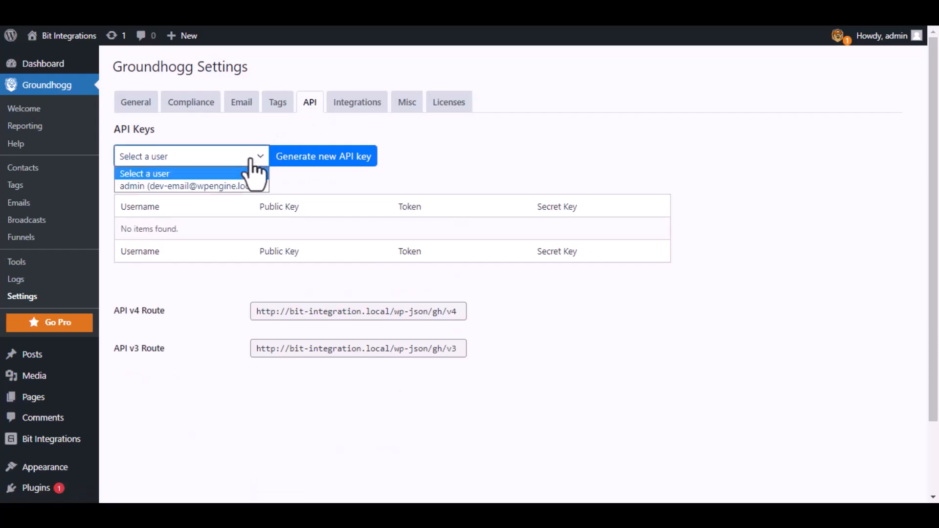
click(228, 184)
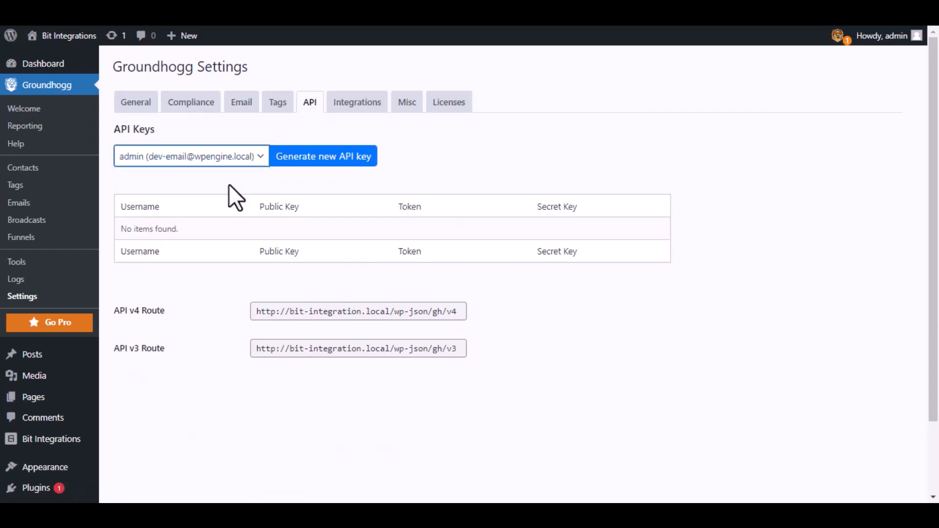
click(325, 159)
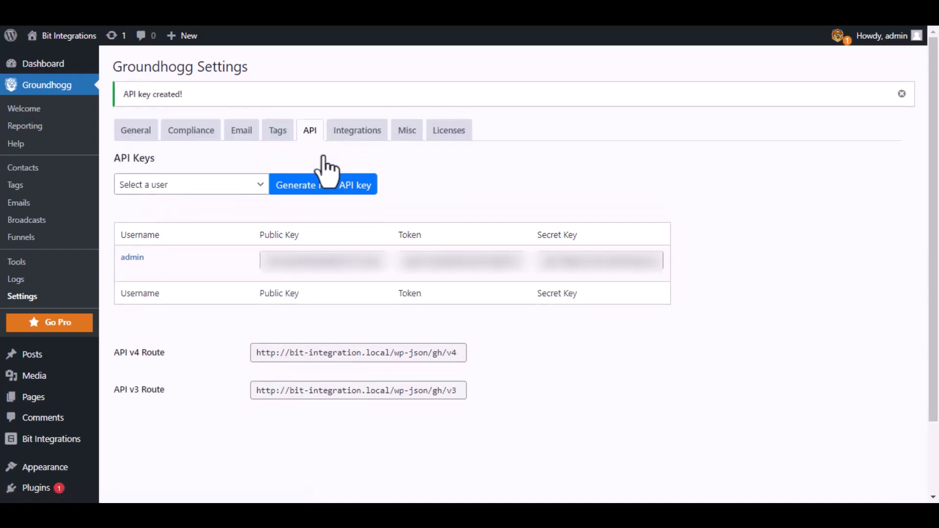
double_click(333, 261)
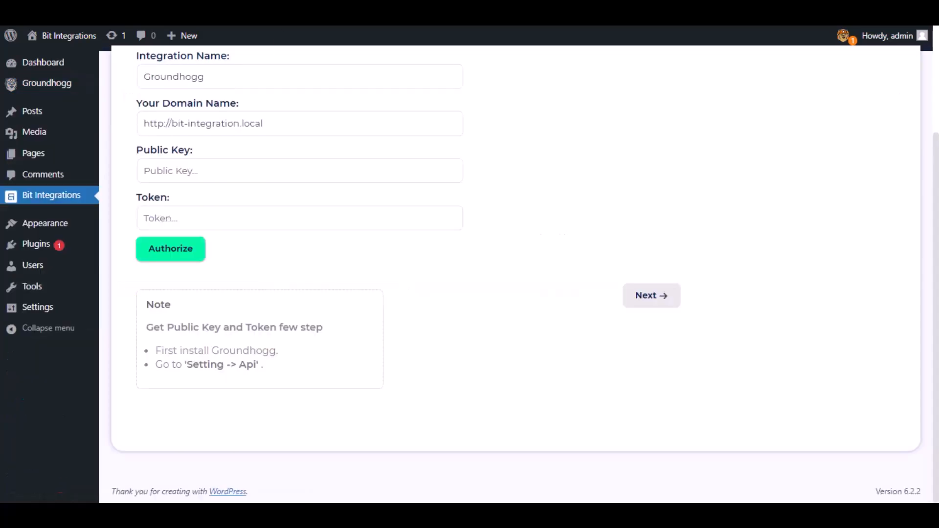
Paste the admin's public key and token into the form and authorize the Groundhogg connection
click(254, 172)
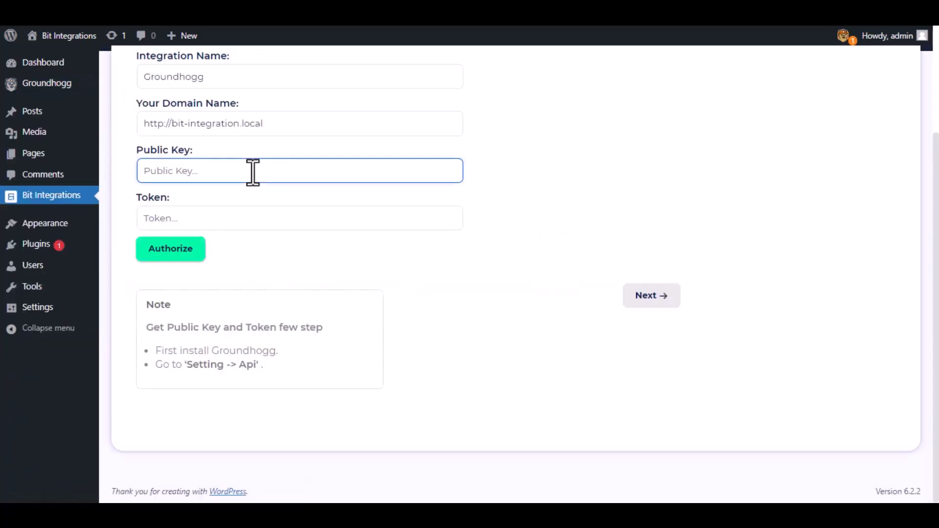
click(127, 6)
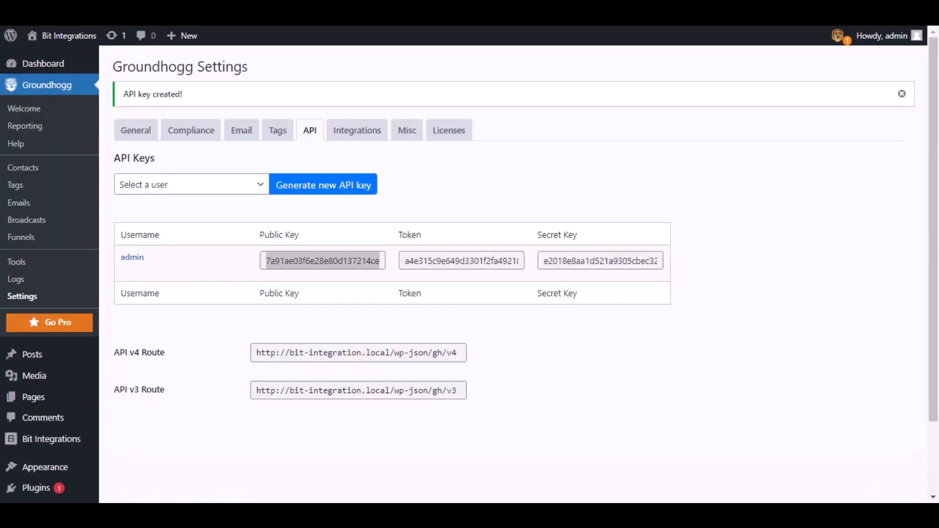
click(447, 260)
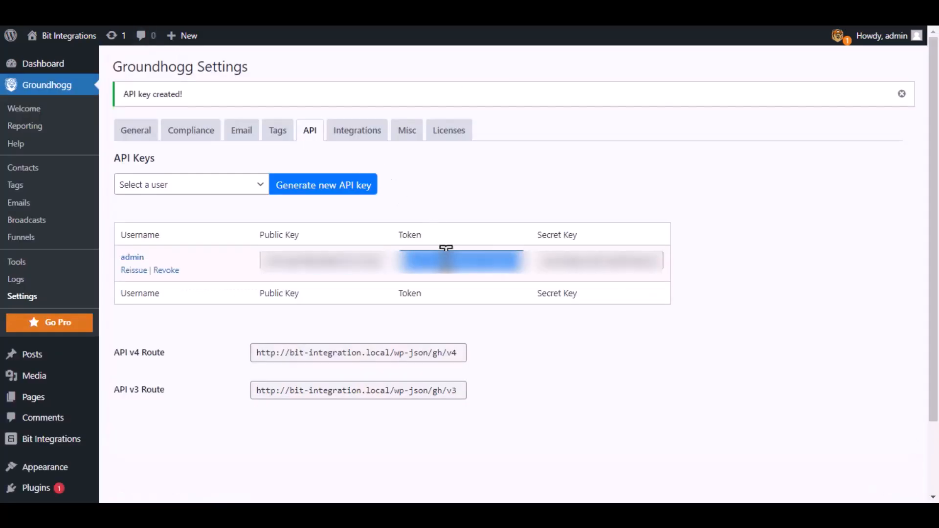
click(247, 6)
click(255, 210)
key(ctrl+v)
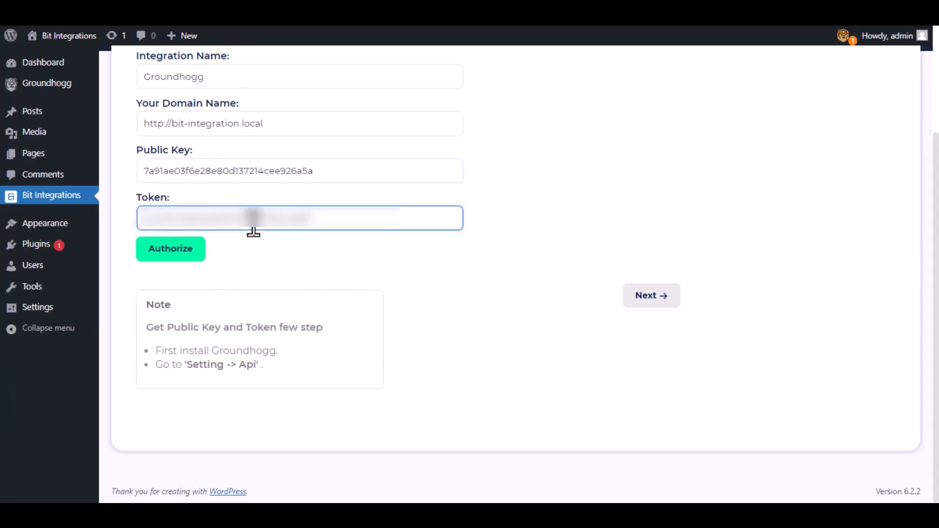
click(161, 259)
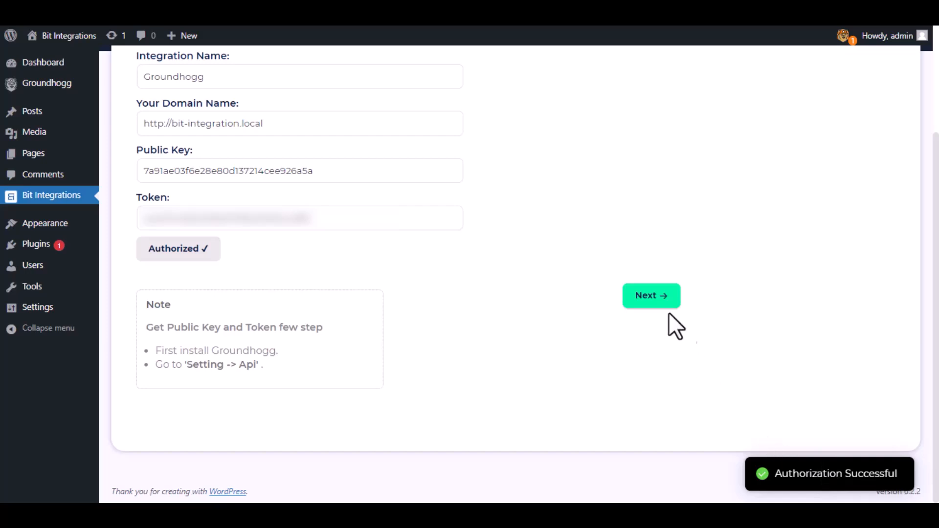
Choose Create Contact as the Groundhogg action
click(651, 296)
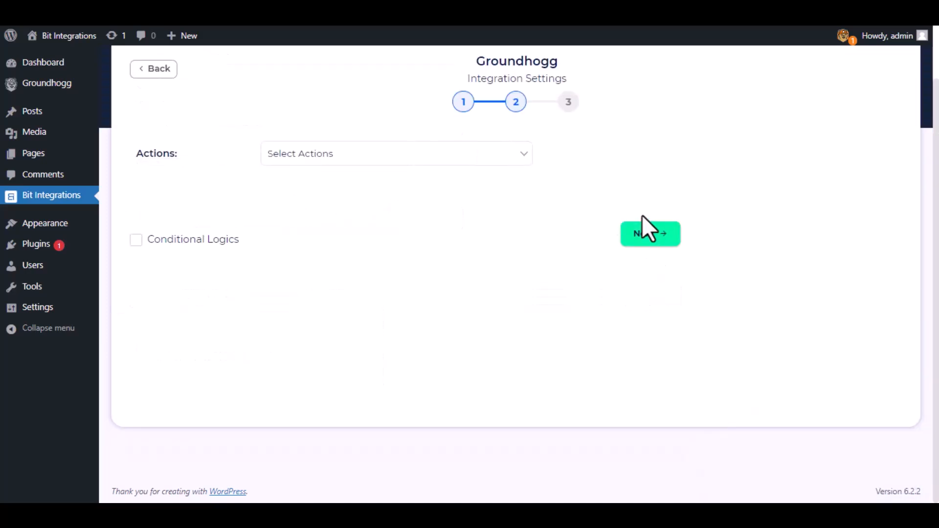
click(447, 156)
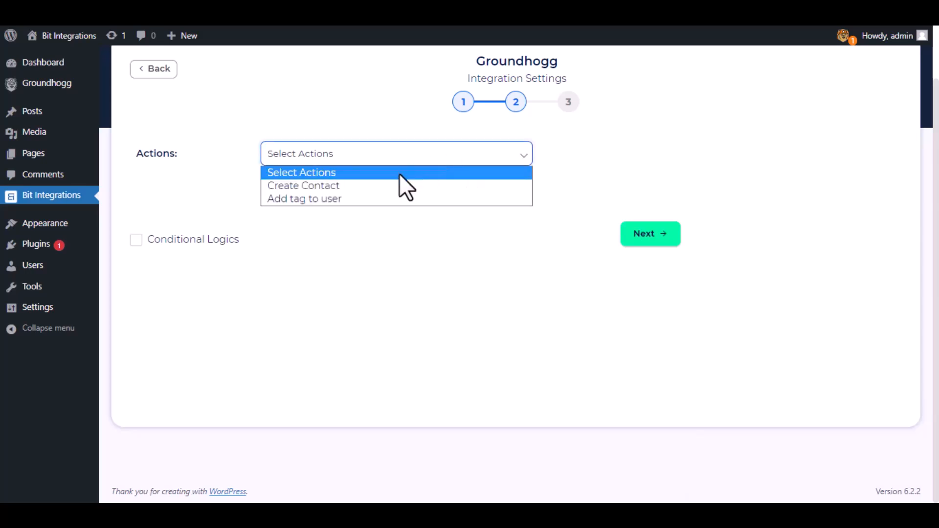
click(315, 186)
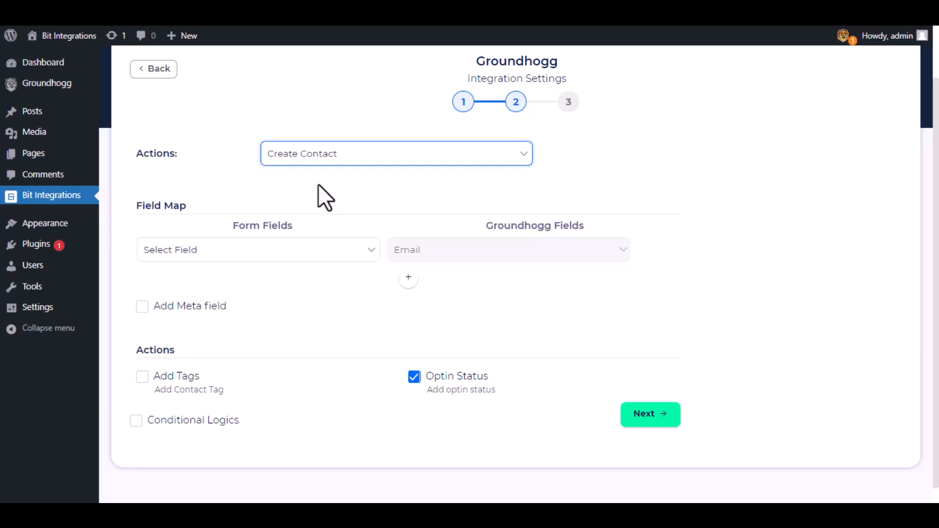
Map the form's Email, First Name and Last Name to the matching Groundhogg fields
click(266, 252)
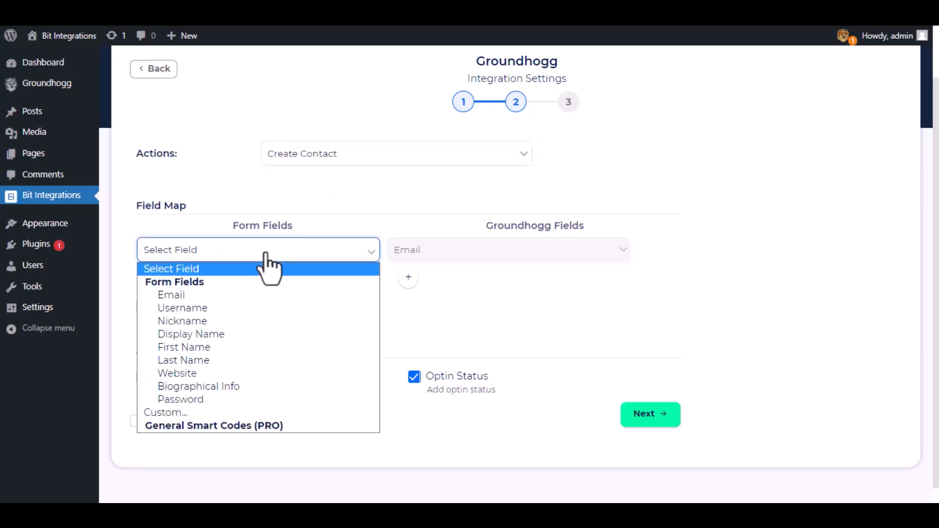
click(268, 296)
click(409, 278)
click(409, 286)
click(410, 313)
click(331, 278)
click(260, 379)
click(408, 308)
click(419, 315)
click(420, 357)
click(255, 314)
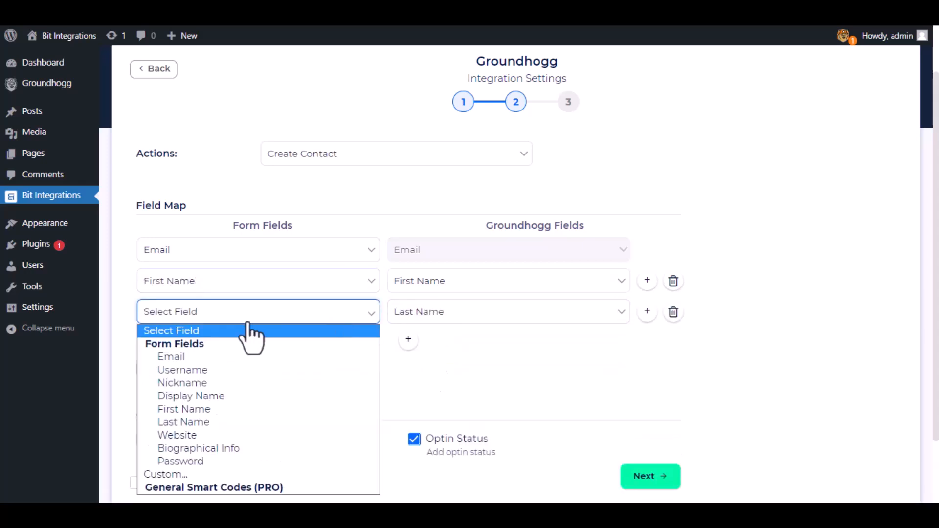
click(228, 422)
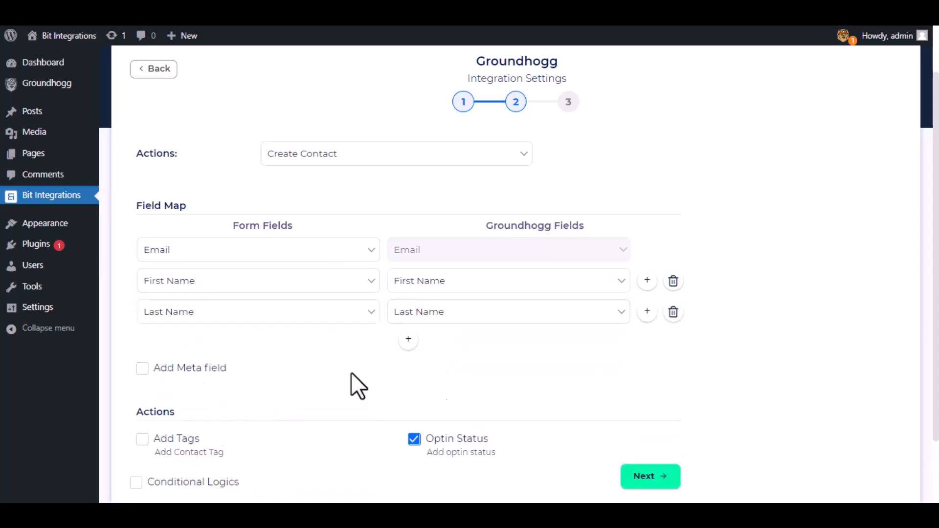
Leave Add Meta field and Conditional Logics switched off
click(143, 371)
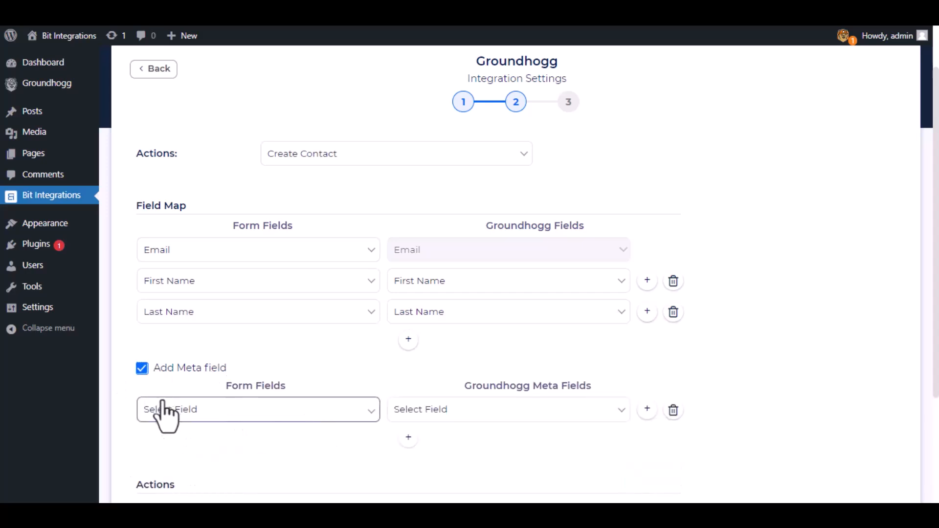
click(142, 368)
scroll(254, 357, down, 1)
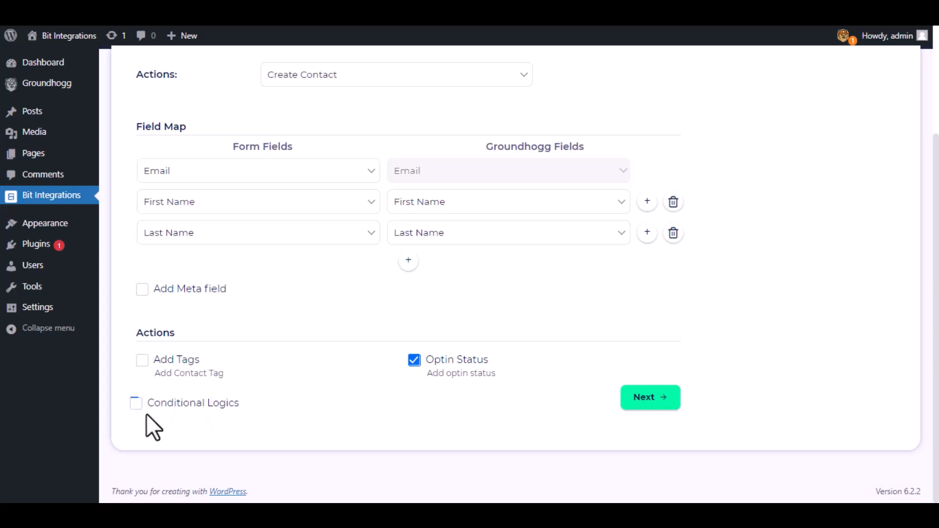
click(136, 403)
scroll(209, 413, down, 3)
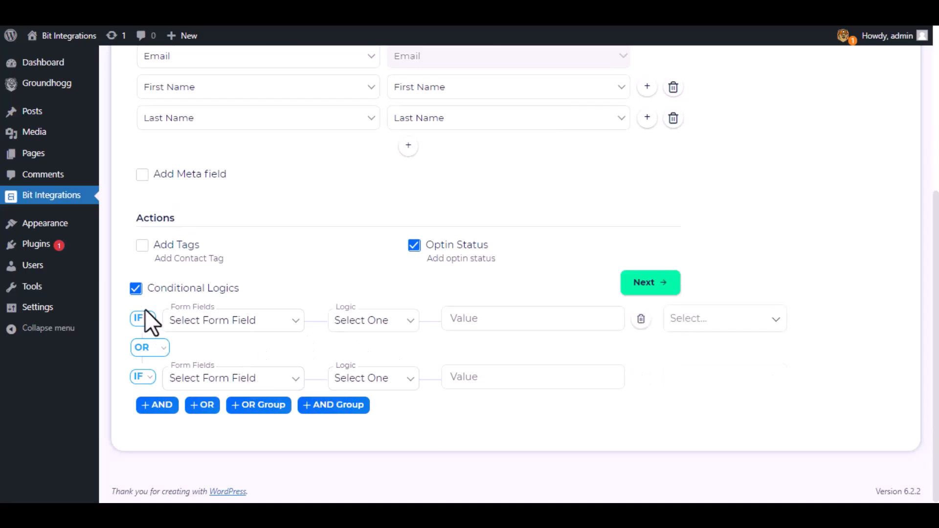
click(135, 290)
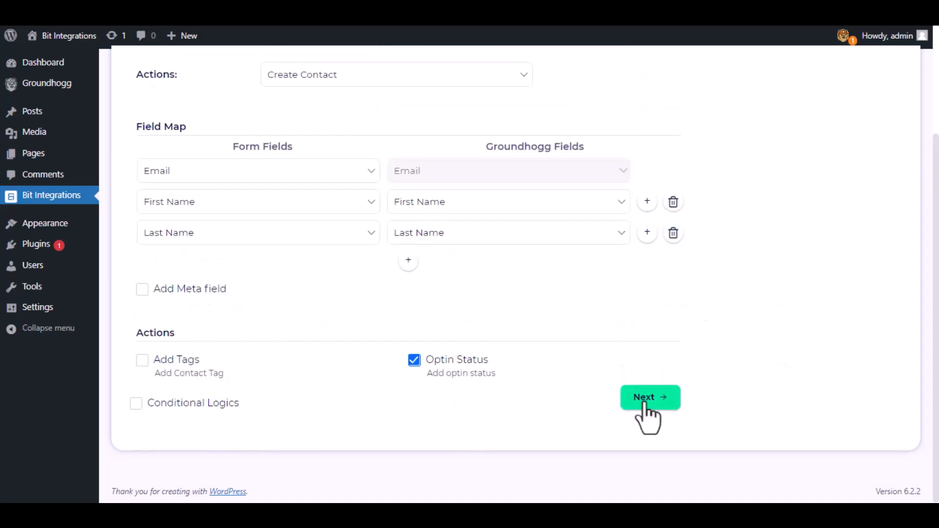
Finish and save the integration, then begin a new form entry at First Name
click(647, 400)
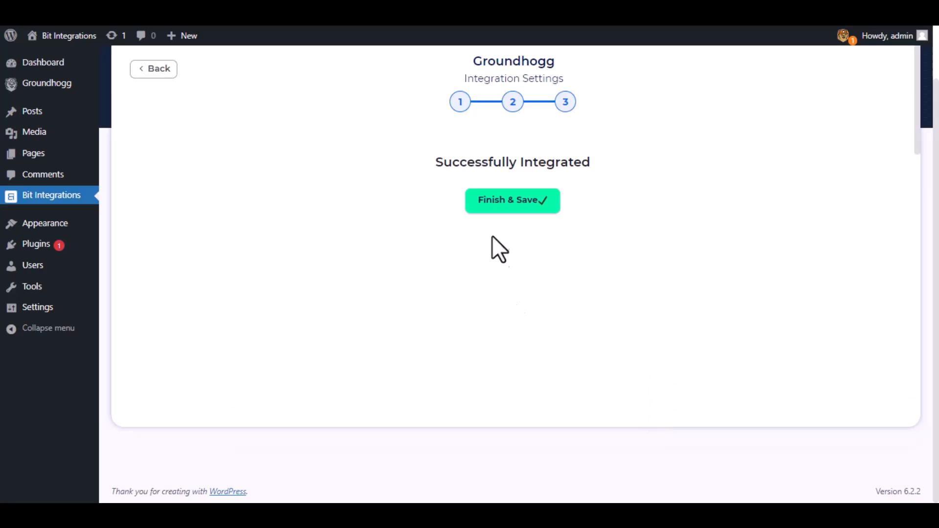
click(509, 209)
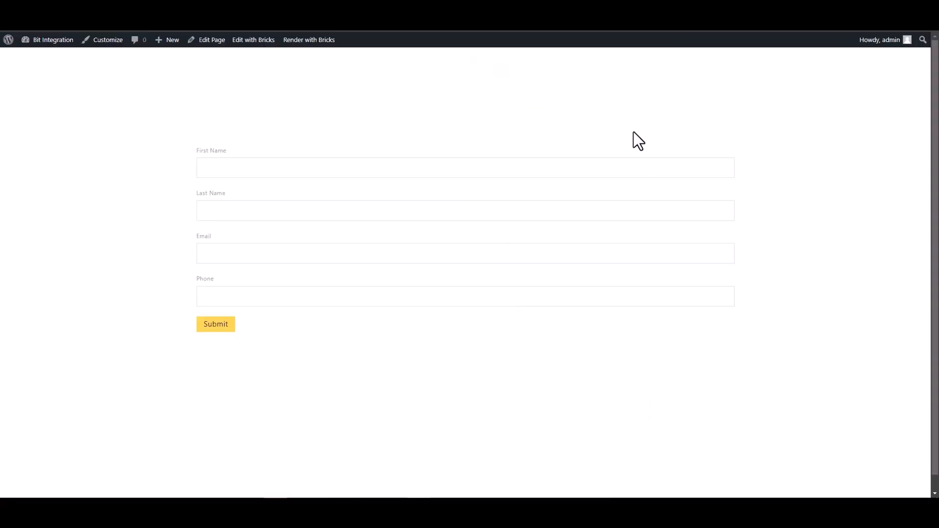
click(724, 168)
Fill the form with First Name 'Bit', Last Name 'Integration', a support email and a phone number
text(Bit)
click(237, 204)
click(779, 318)
click(708, 211)
text(Integration)
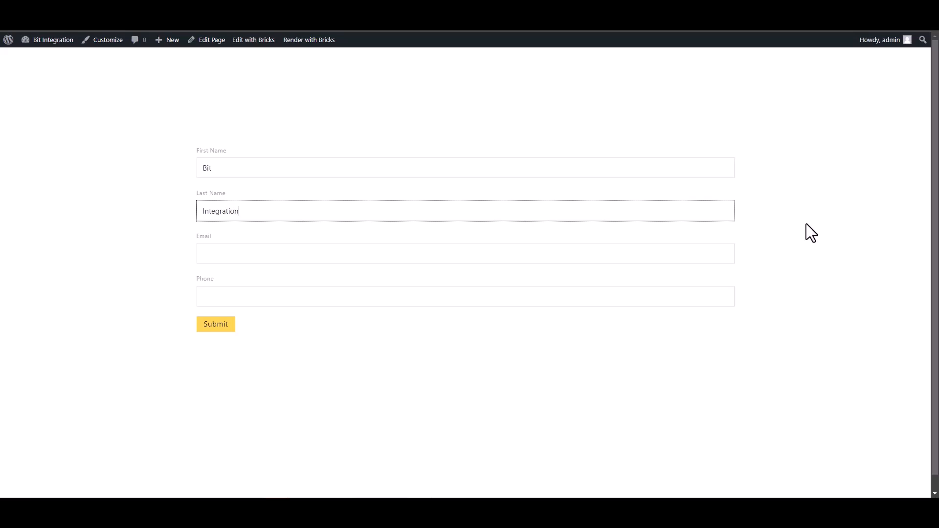
click(716, 245)
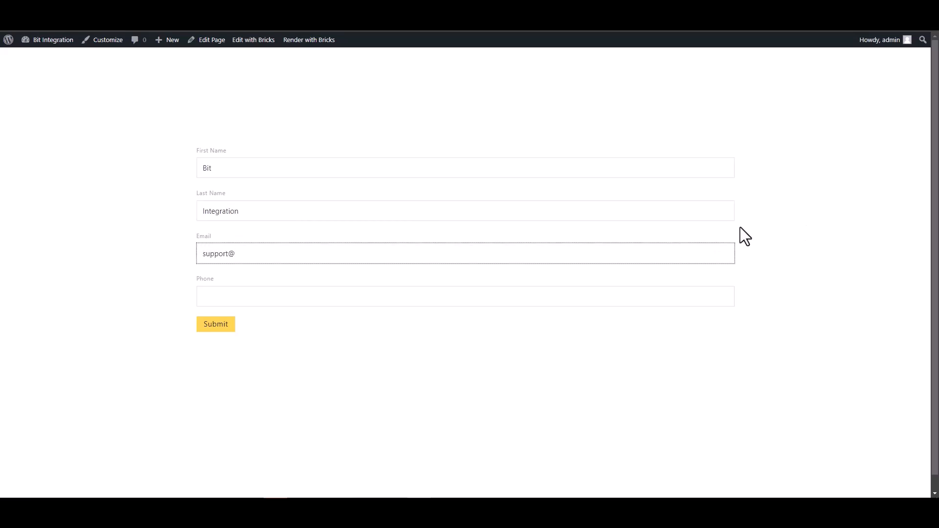
key(Tab)
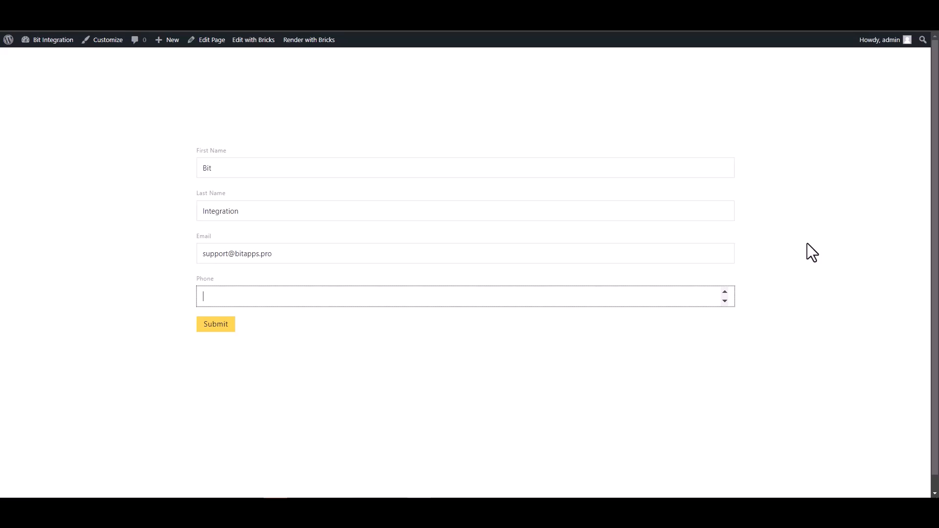
text(444555666)
Submit the entry, confirm the success message, and view Groundhogg's contacts list
click(220, 329)
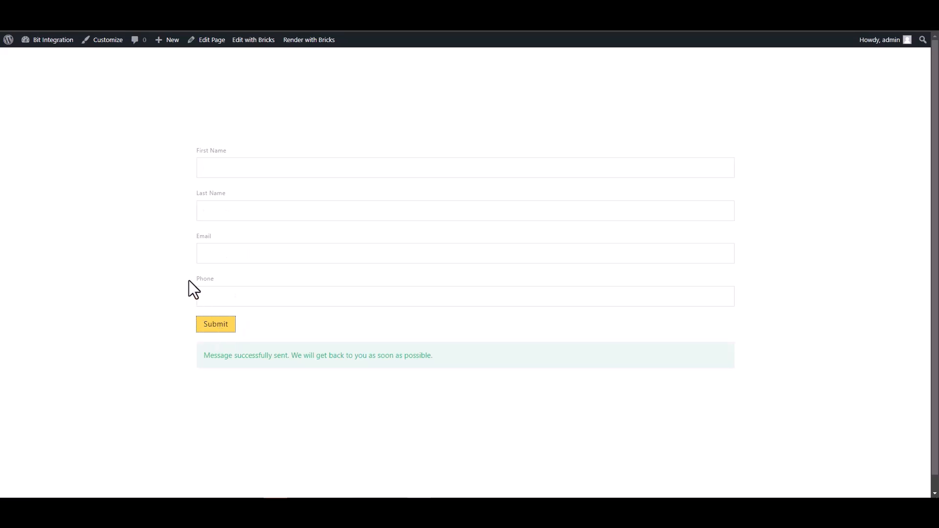
drag(204, 360, 323, 357)
click(373, 463)
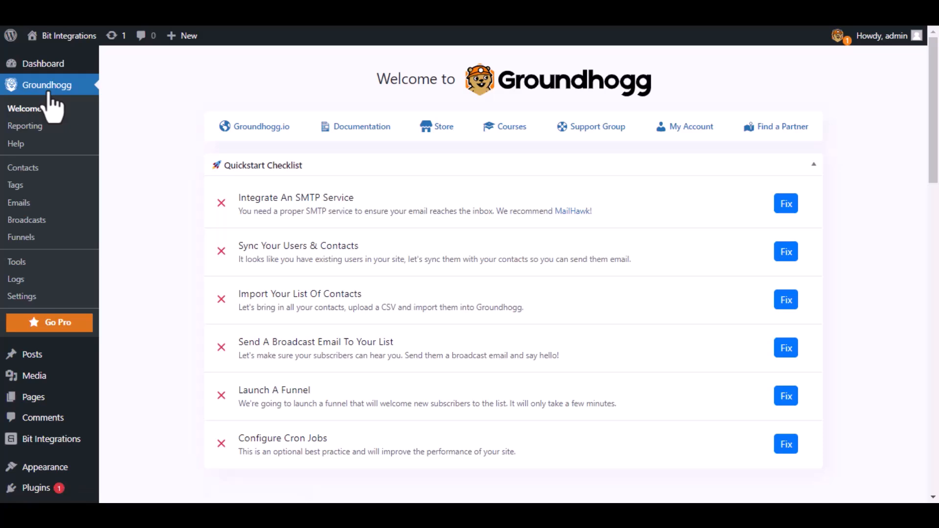
click(34, 168)
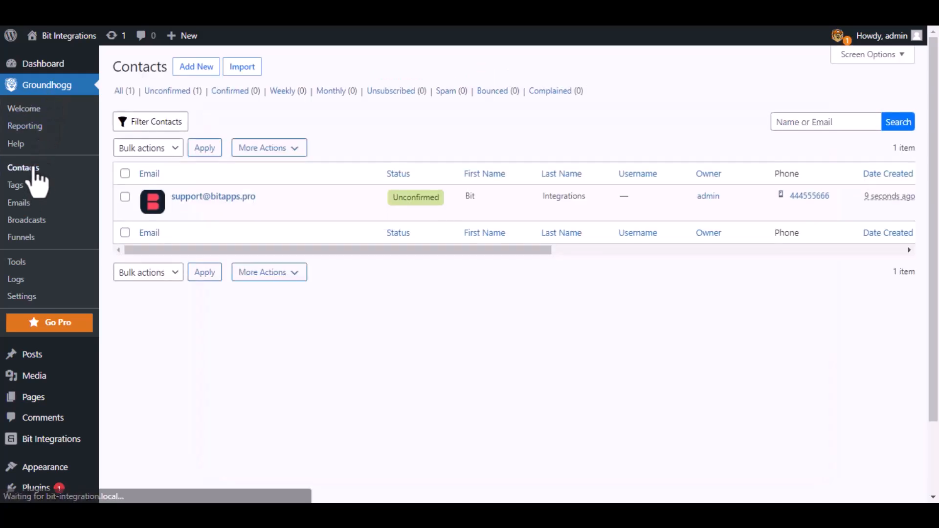